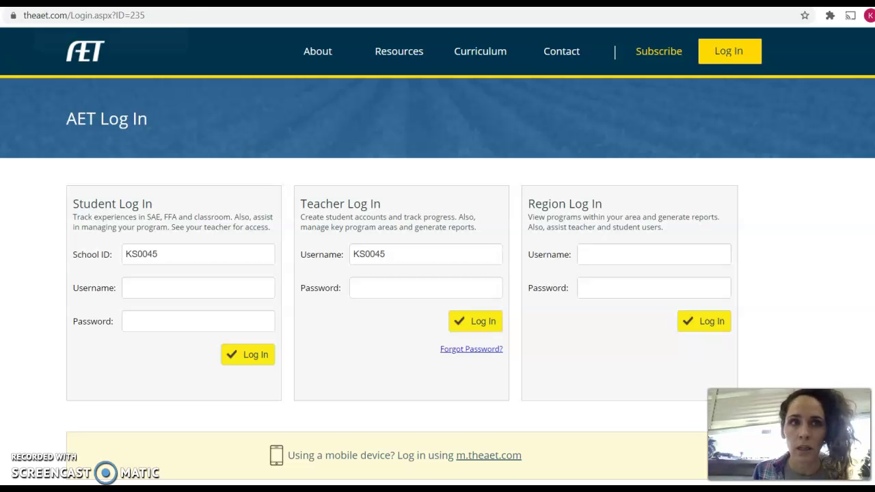
After checking the Google Classroom assignment, enter the student's username on the AET login page
left_click(110, 3)
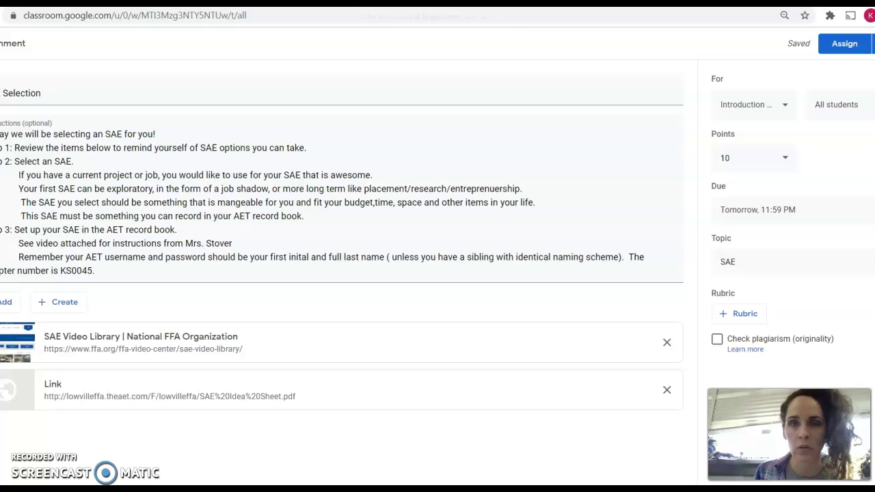
left_click(657, 3)
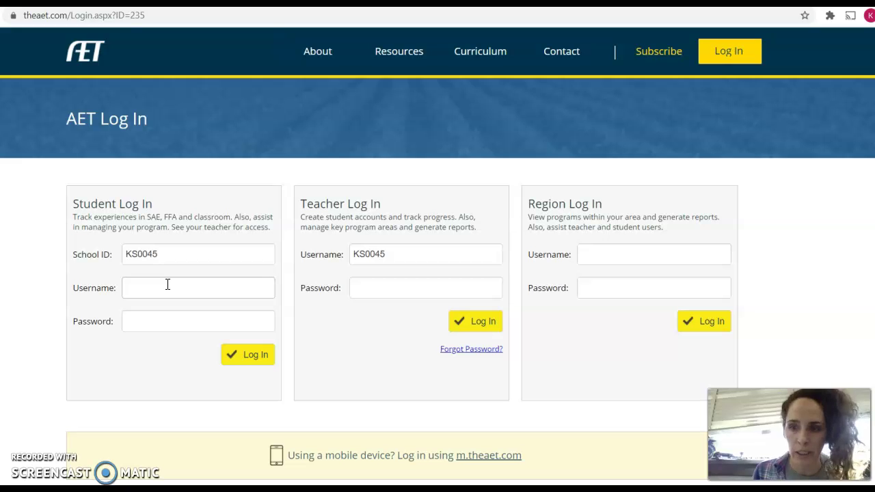
left_click(168, 284)
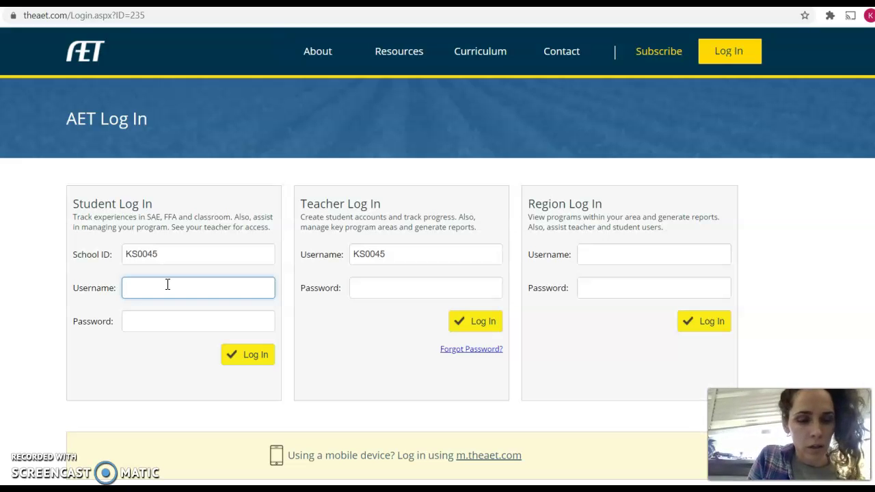
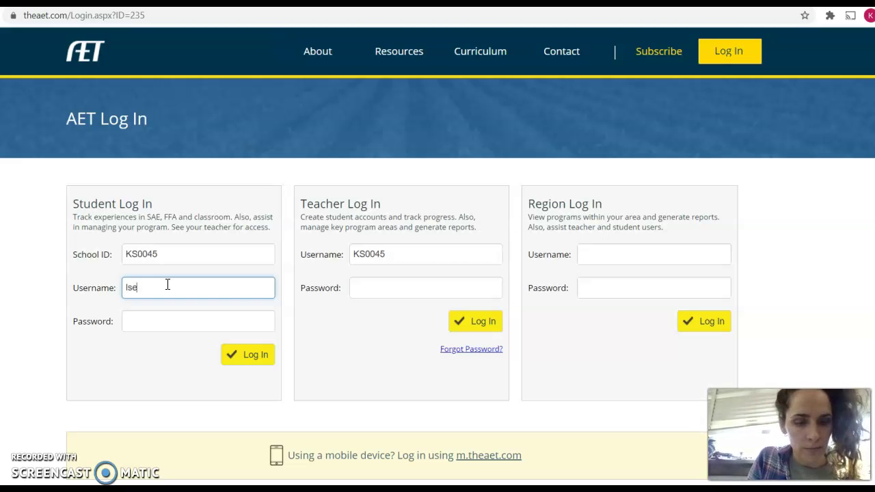
Enter the student's password and submit the AET student login
left_click(166, 326)
type("l•••••••")
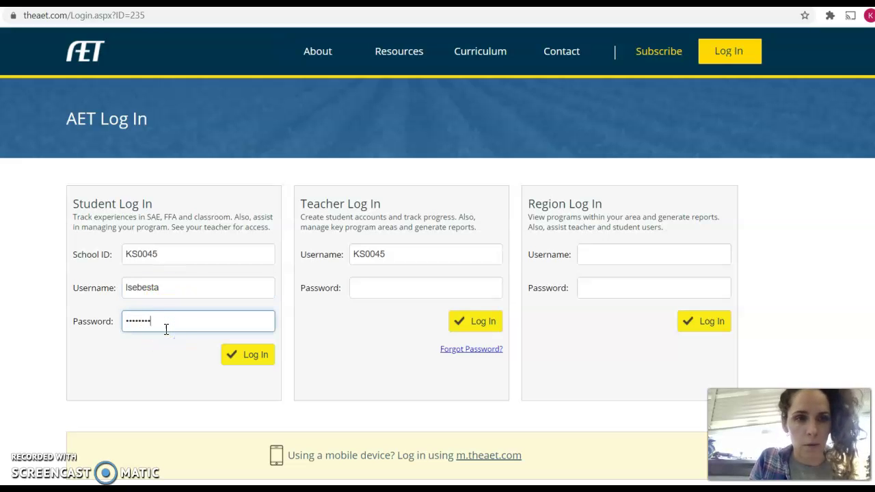
left_click(250, 354)
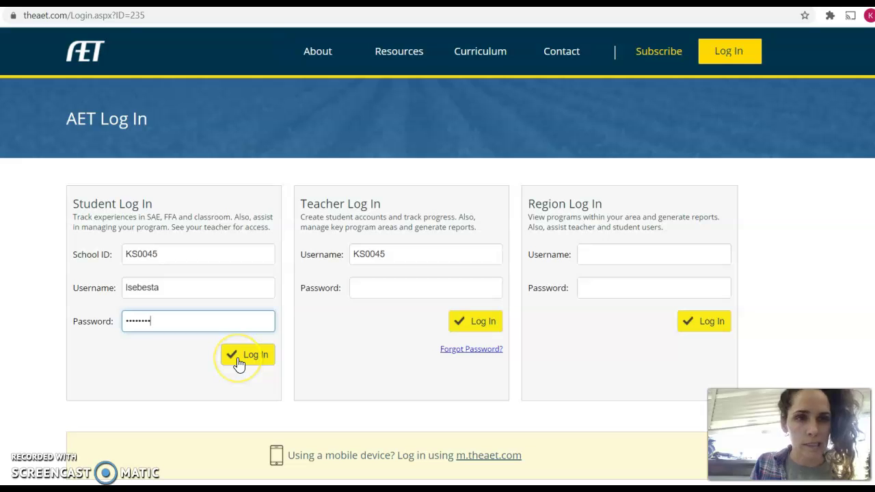
left_click(239, 363)
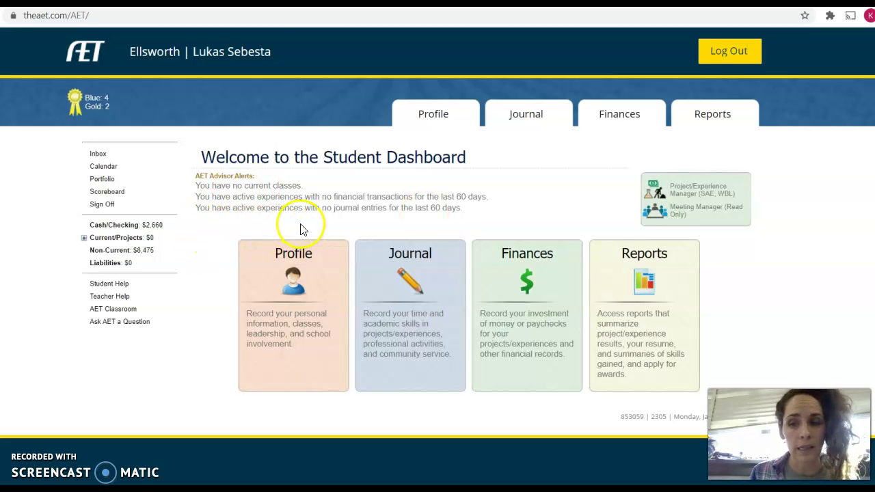
Go through Profile to the Project/Experience Manager (SAE, WBL) and start a new experience
left_click(293, 258)
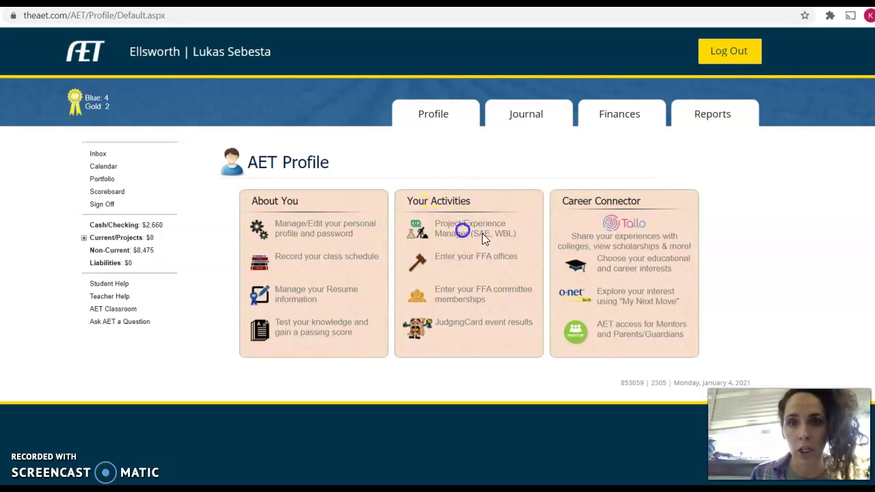
left_click(464, 231)
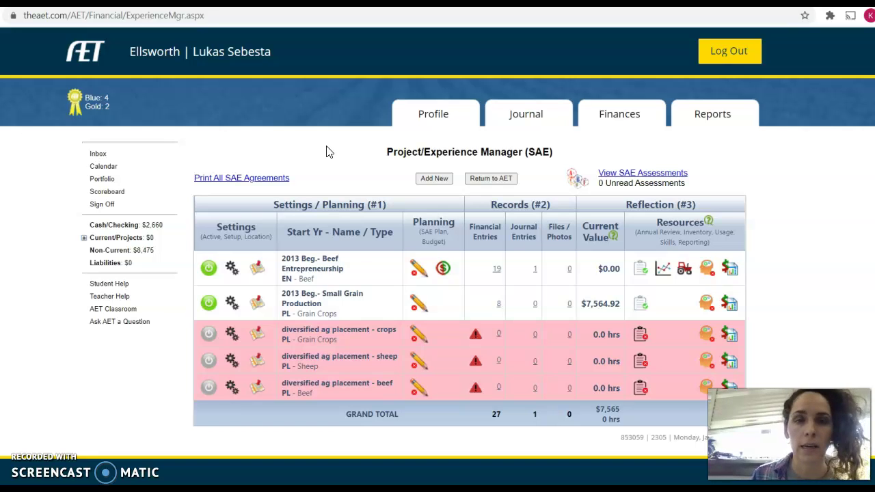
left_click(434, 179)
Title the new experience with the student's full name followed by 's Sheep Farm
left_click(380, 183)
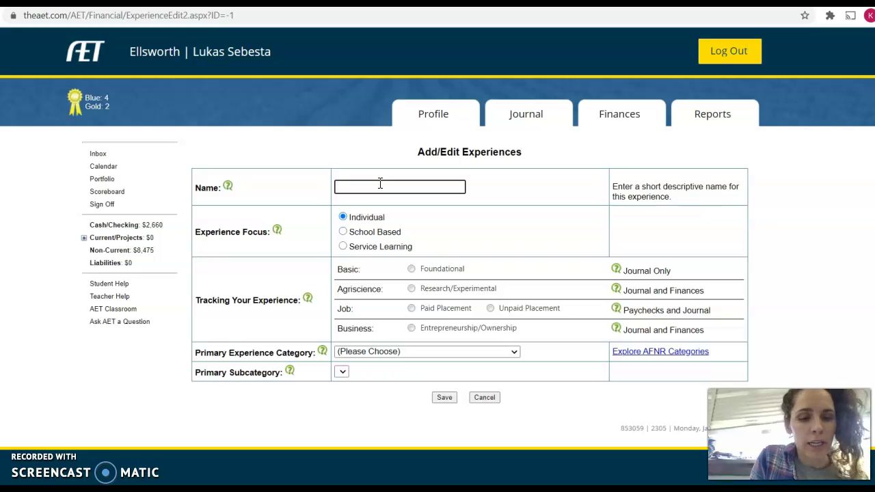
type("Sha")
key("BackSpace")
key("BackSpace")
key("BackSpace")
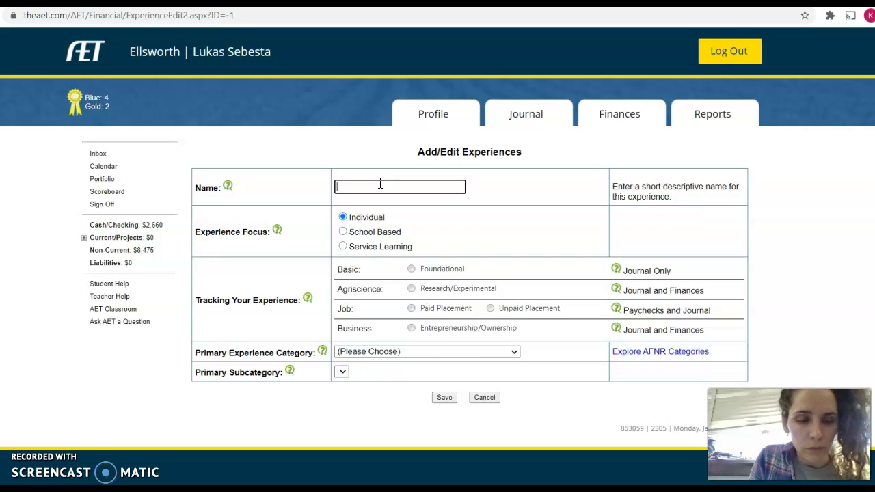
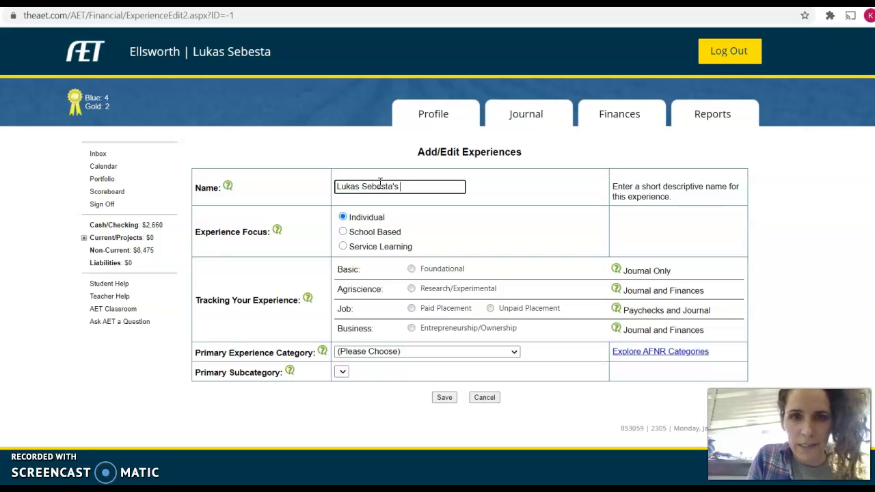
type("Sheep Farm")
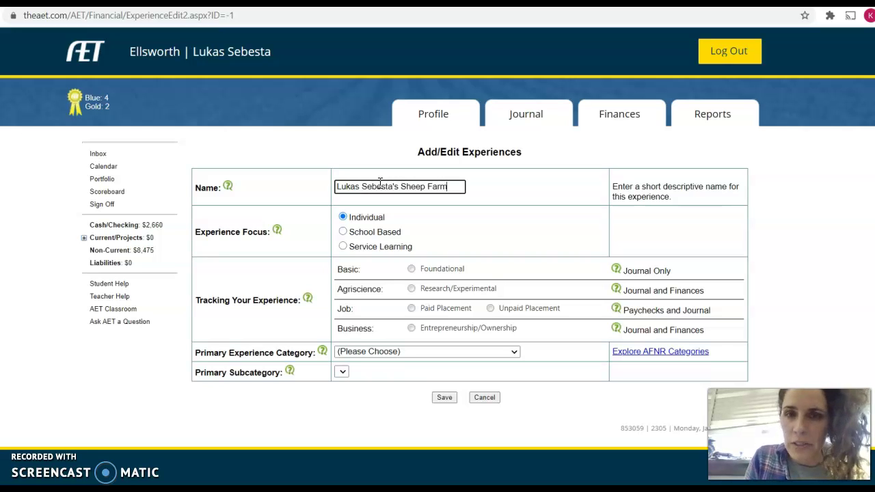
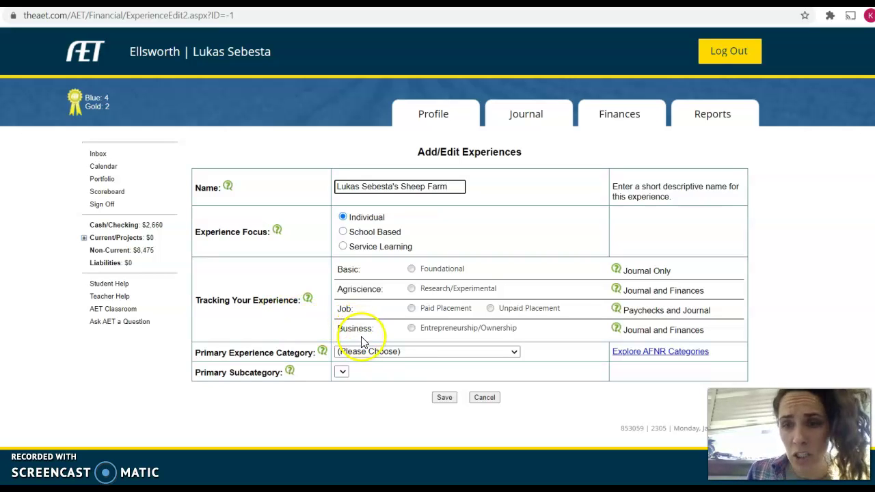
Try Entrepreneurship/Ownership and Paid Placement tracking, then settle on Foundational with Foundational Skills
left_click(411, 328)
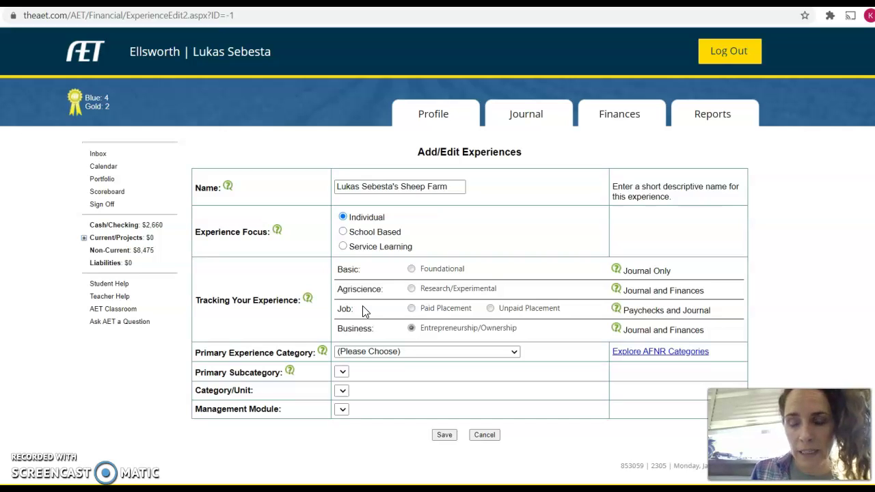
left_click(432, 309)
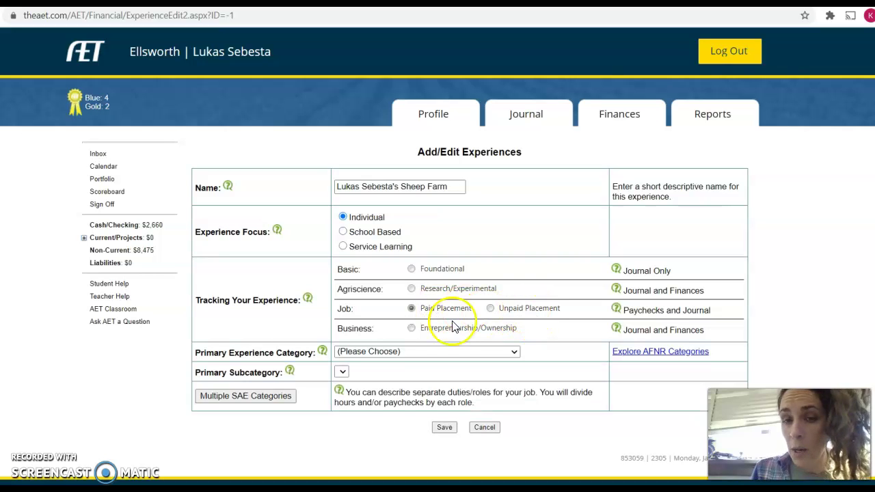
left_click(411, 328)
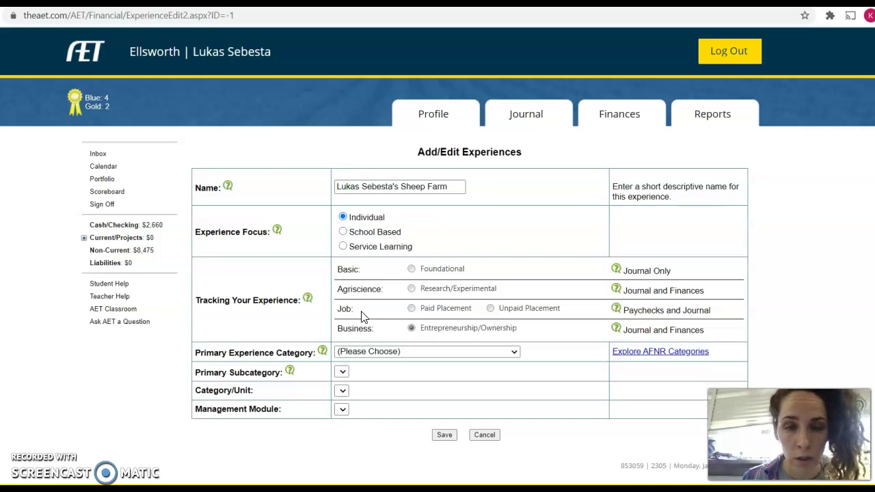
left_click(411, 270)
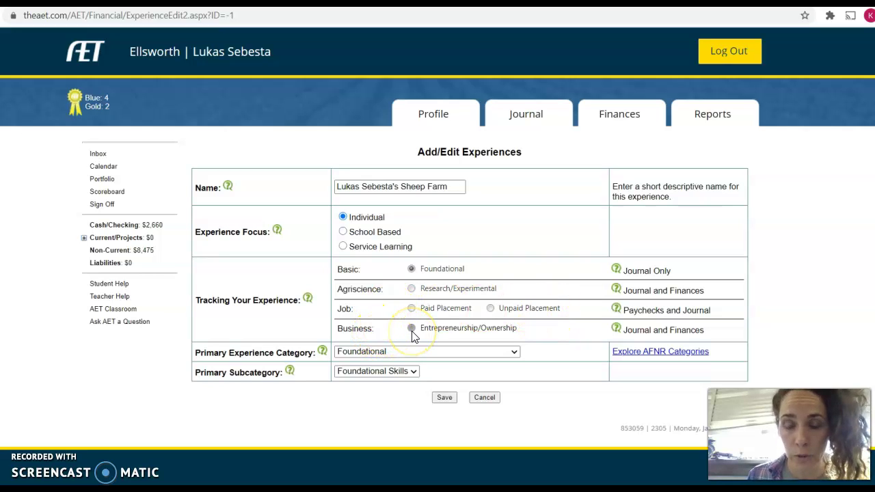
Switch back to Entrepreneurship/Ownership tracking with category Animal Systems and subcategory Sheep
left_click(412, 332)
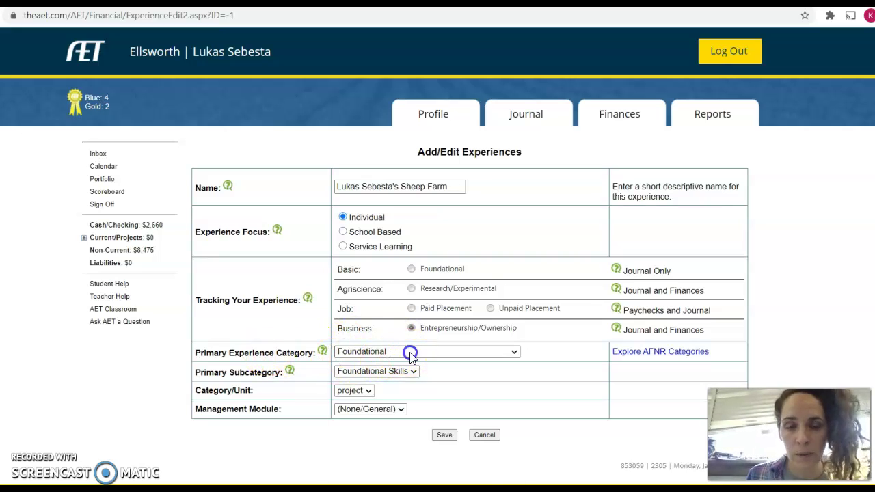
left_click(411, 353)
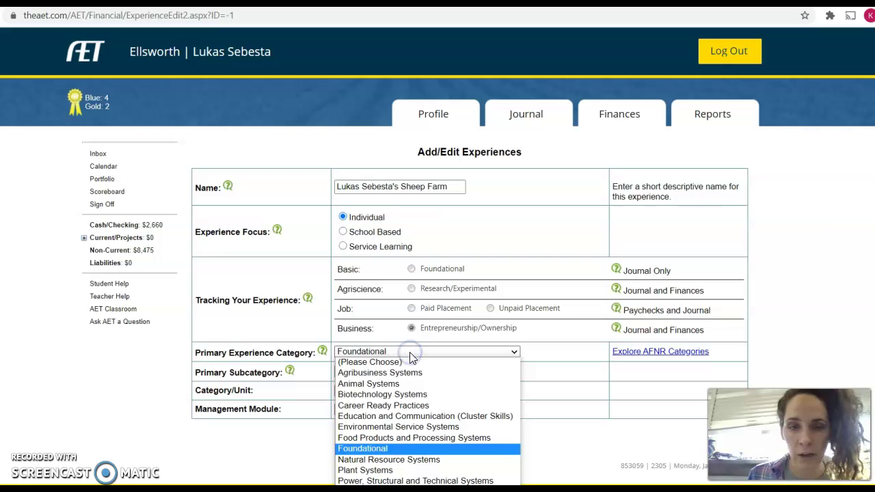
left_click(362, 383)
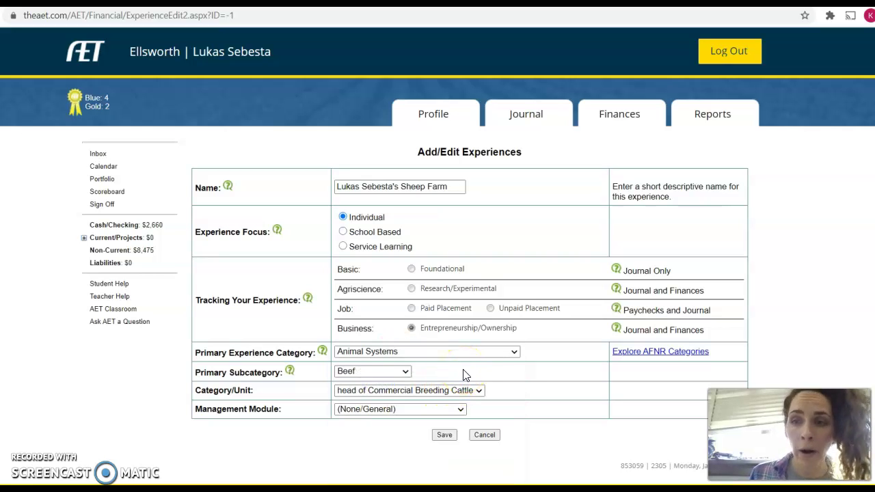
left_click(402, 377)
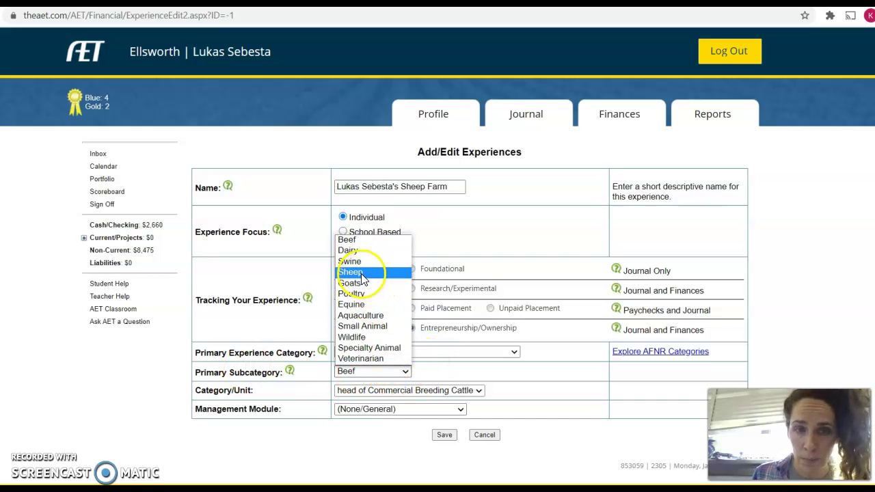
left_click(350, 272)
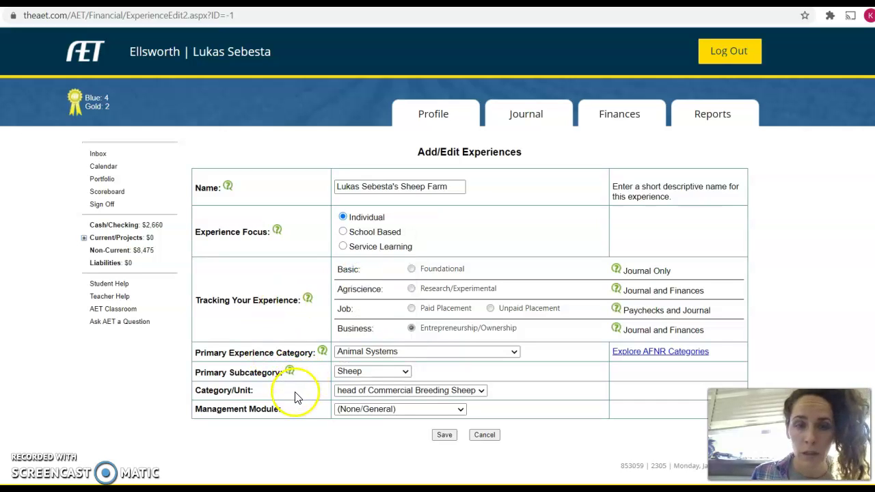
left_click(481, 391)
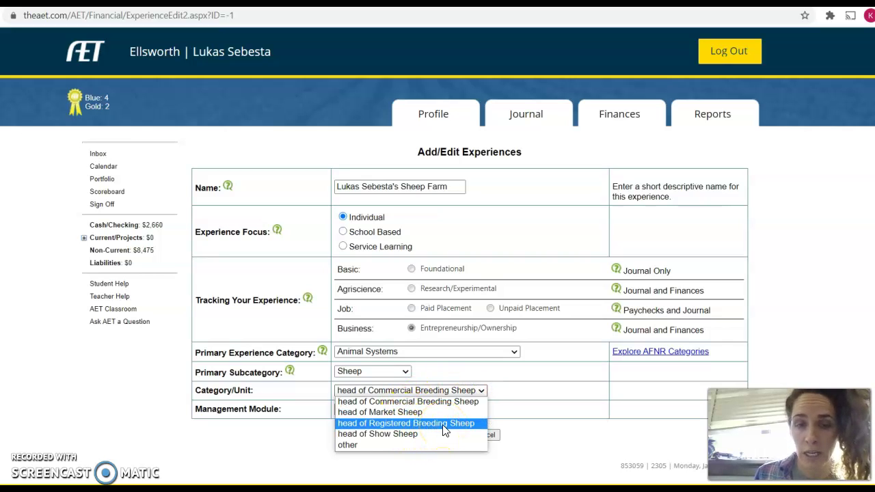
Choose head of Show Sheep as the unit and the Market/Replacements Manager module, then save
left_click(393, 435)
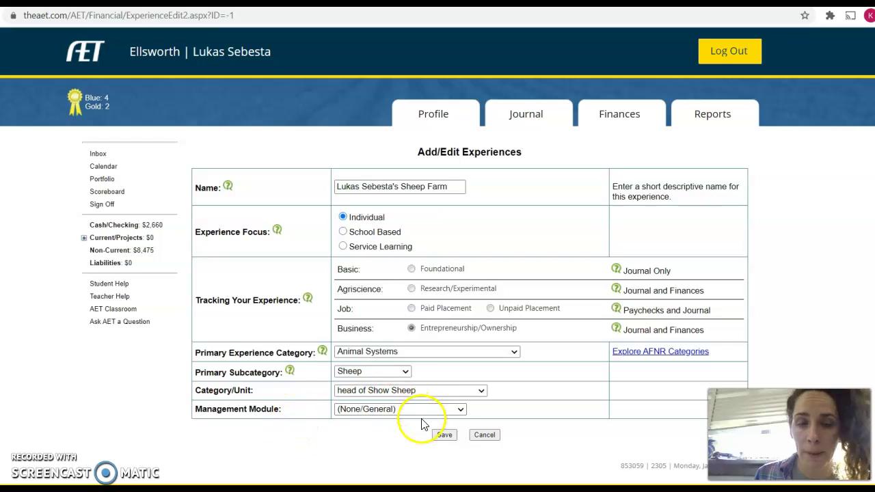
left_click(444, 410)
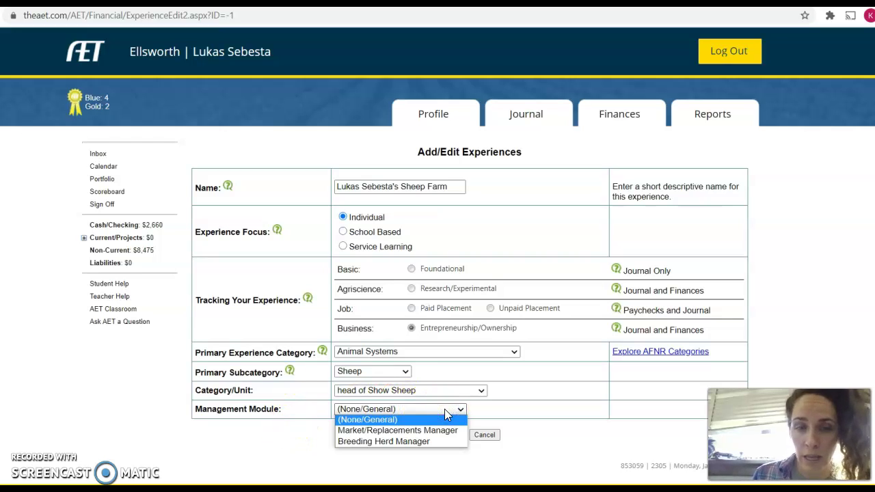
left_click(366, 430)
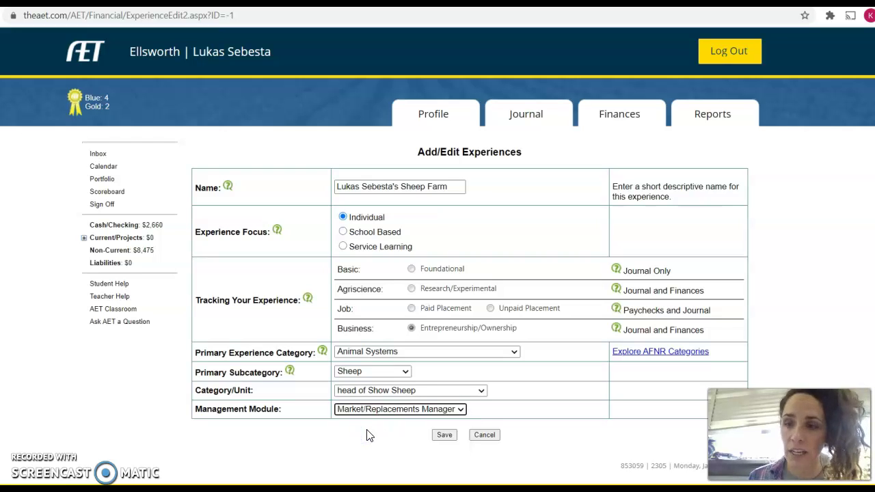
left_click(442, 434)
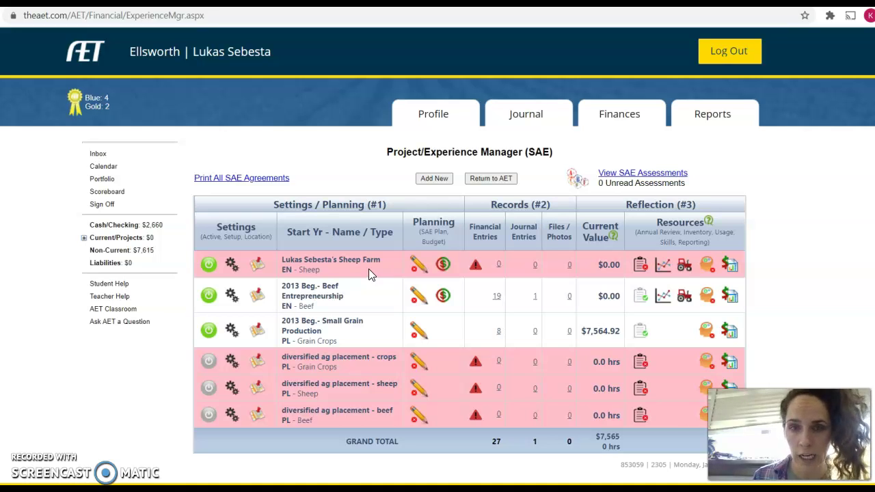
Open the Planning (pencil) page for the sheep farm row in the Project/Experience Manager
left_click(417, 267)
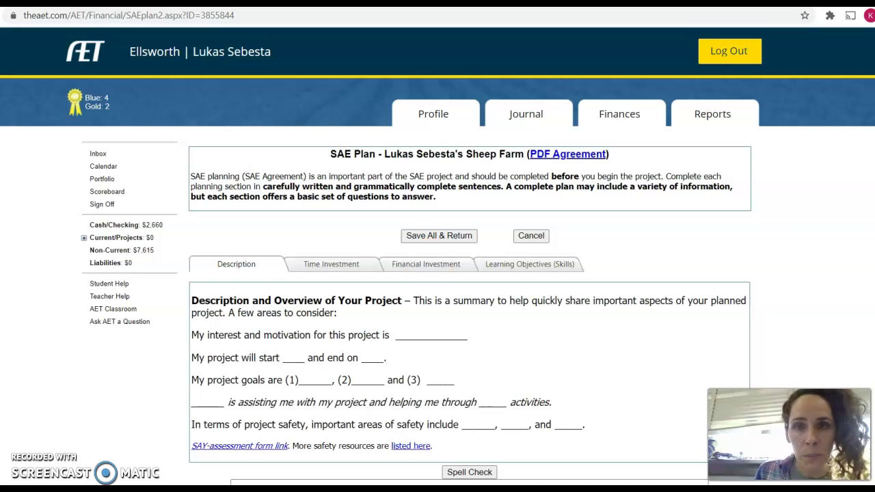
Review the Time Investment, Financial Investment, then Learning Objectives (Skills) sections of the plan
scroll(438, 273, "down", 3)
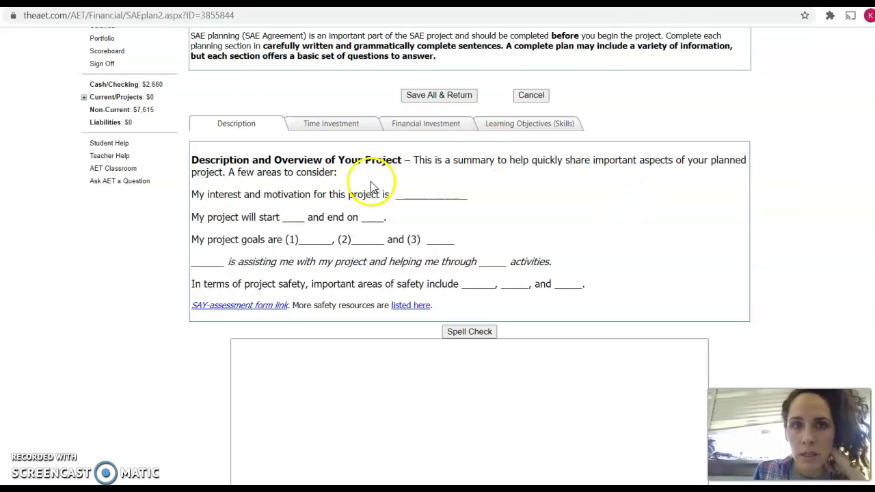
left_click(352, 131)
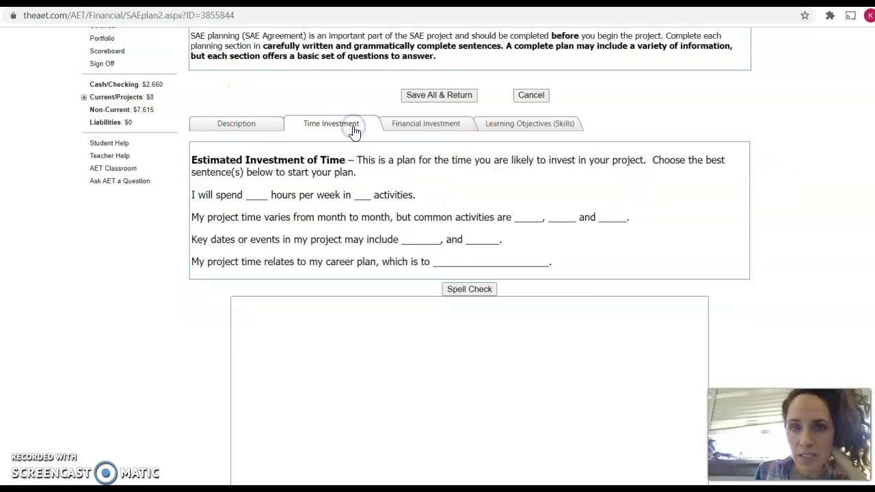
left_click(439, 131)
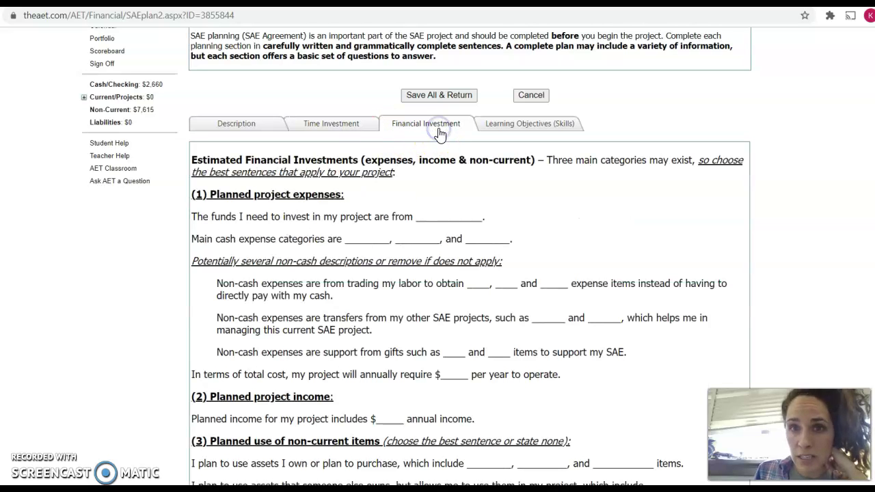
left_click(530, 121)
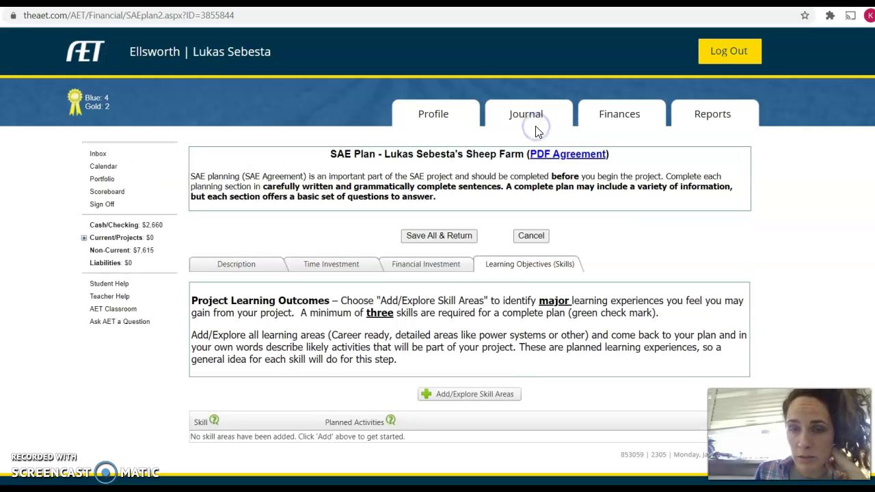
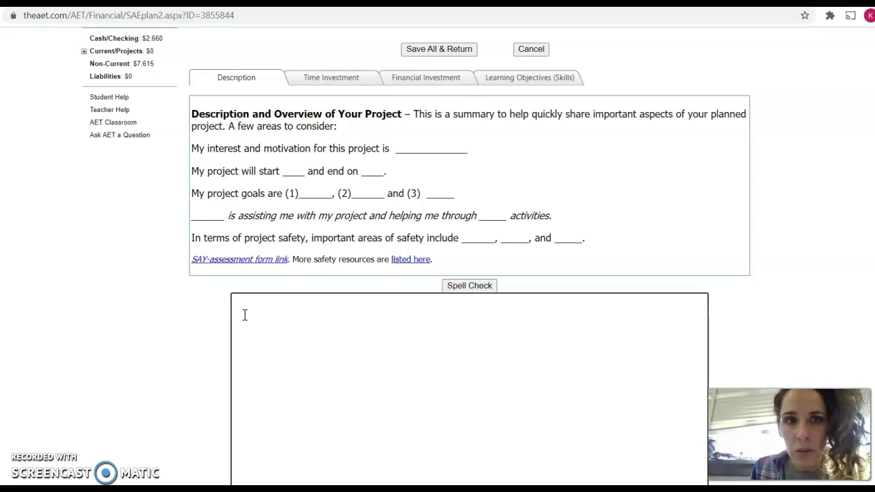
left_click(245, 314)
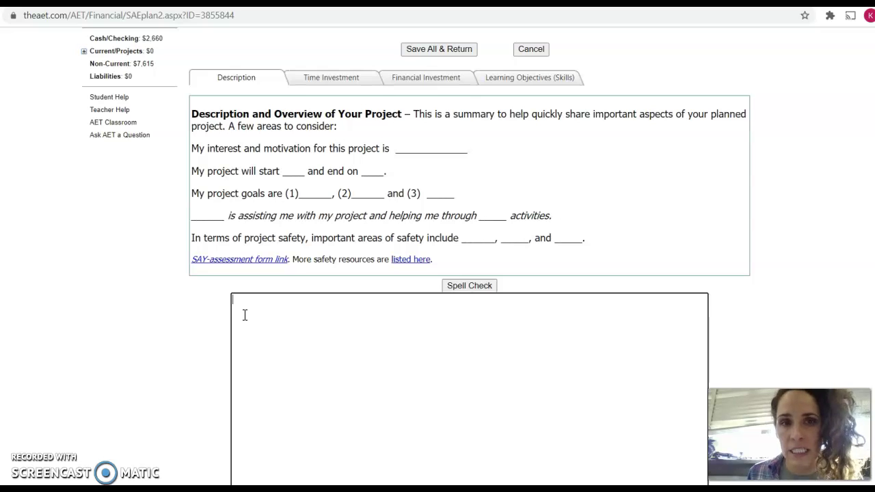
left_click(244, 315)
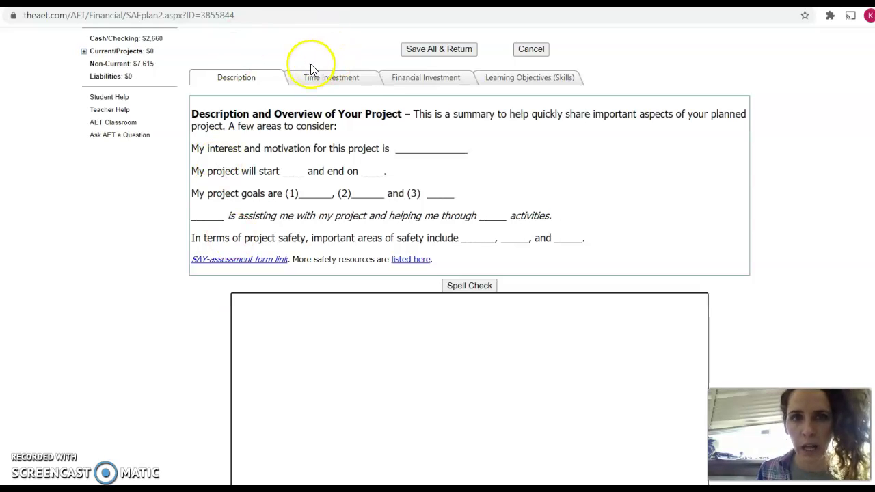
Move through the plan's Time Investment section to its Financial Investment section
left_click(311, 87)
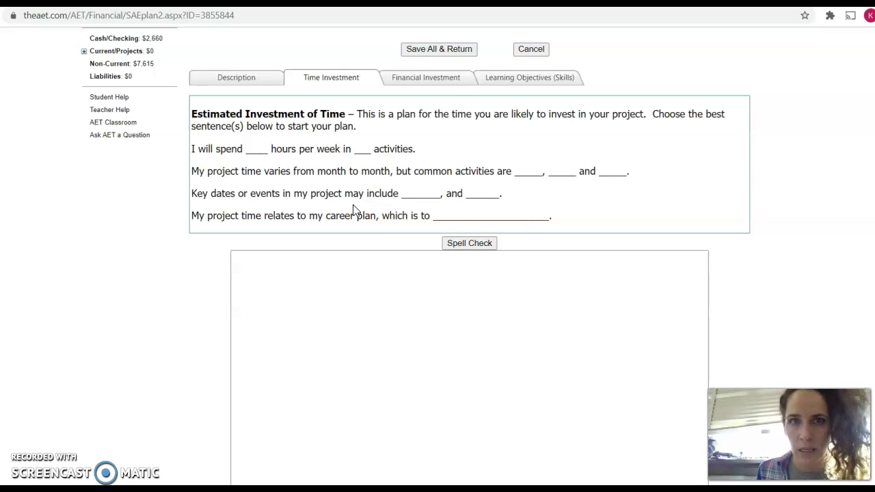
left_click(432, 81)
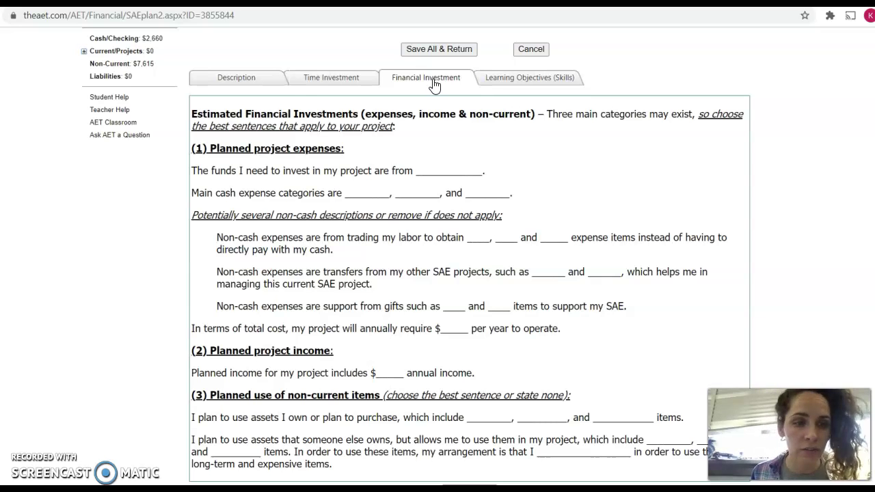
Switch the plan to its Learning Objectives (Skills) section, which lists no skills yet
left_click(499, 84)
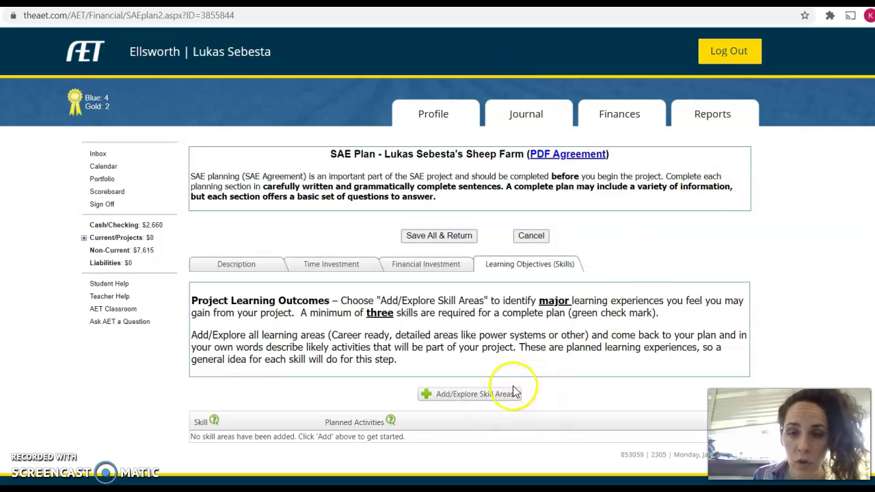
Add Animal Systems skill AS.02.01 (animal welfare management techniques) to the plan and save it
left_click(462, 400)
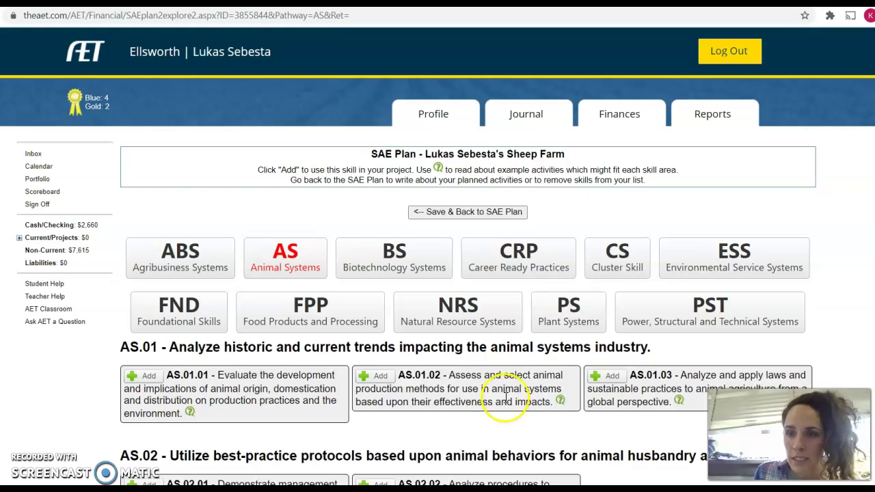
scroll(437, 273, "down", 5)
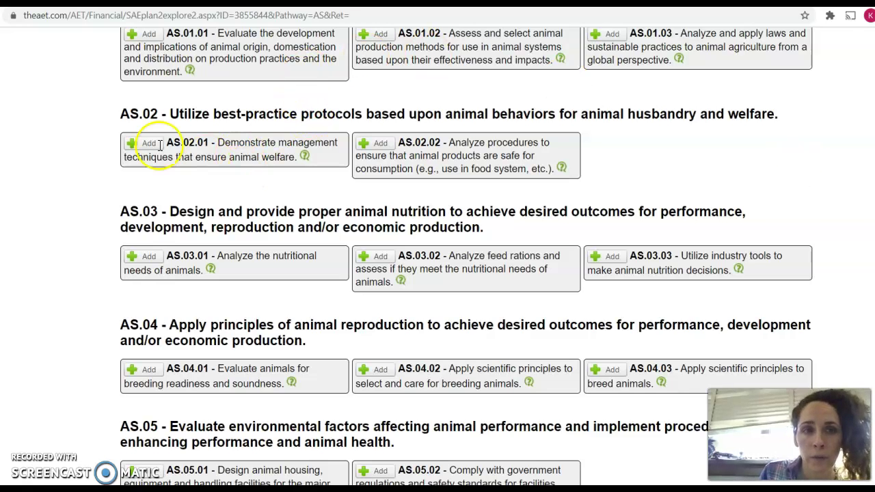
left_click(145, 143)
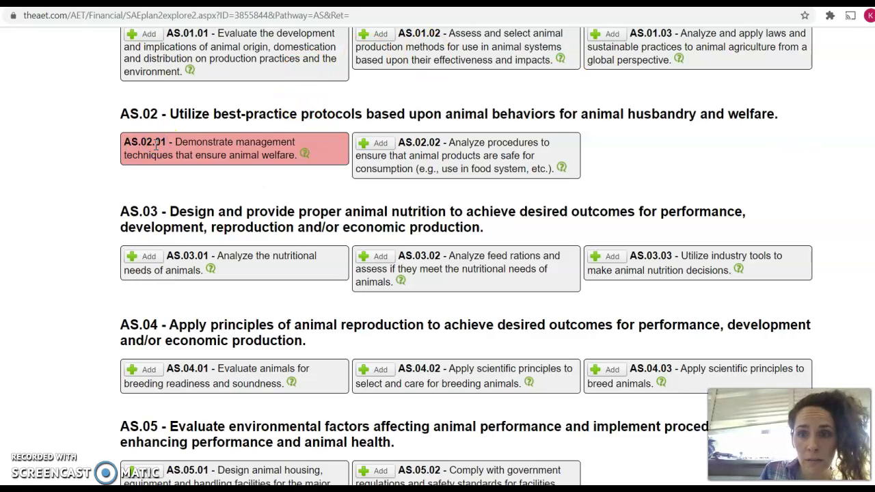
scroll(437, 257, "up", 2)
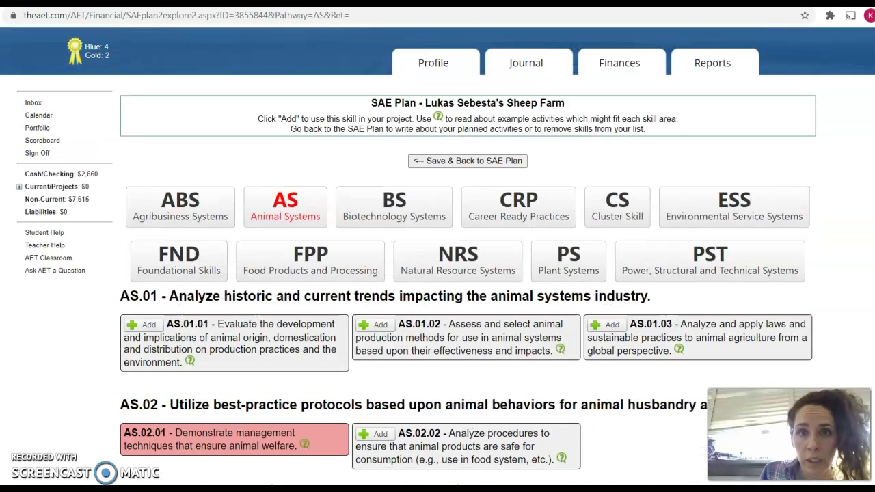
left_click(469, 163)
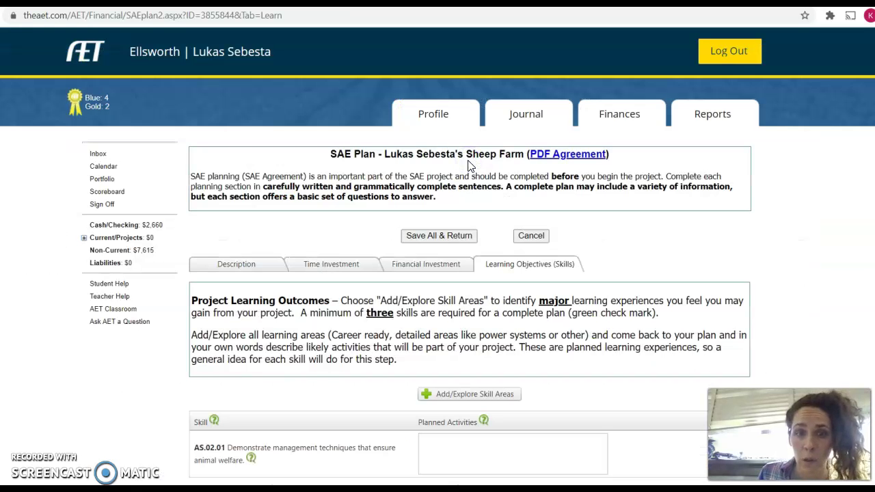
Enter 'Providing fresh water' as the planned activity for skill AS.02.01
left_click(456, 444)
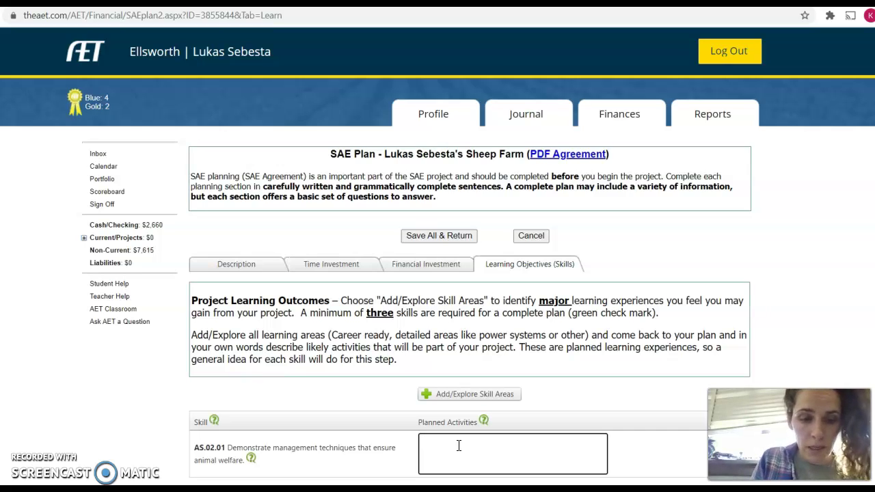
type("Pr")
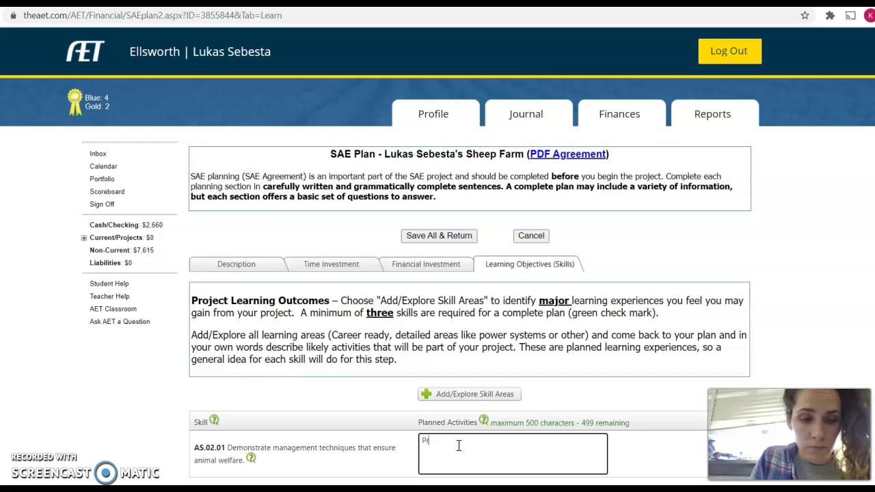
type("o vi")
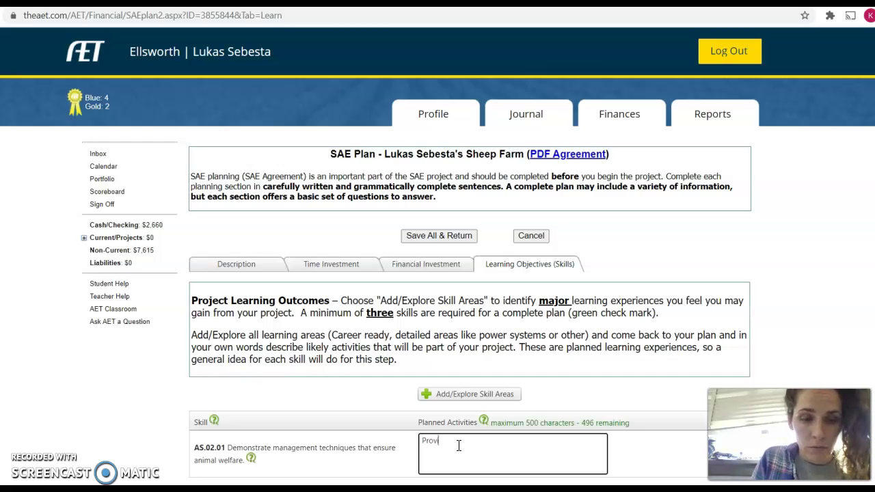
type("ding fresh water")
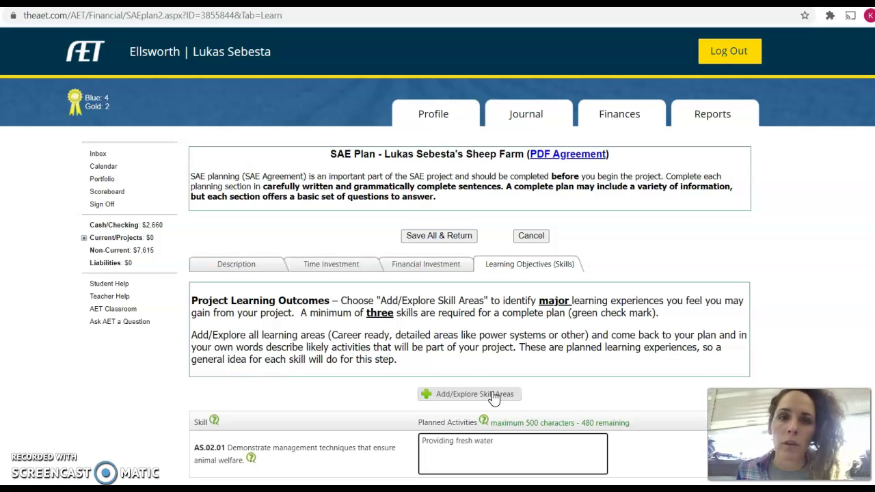
left_click(419, 229)
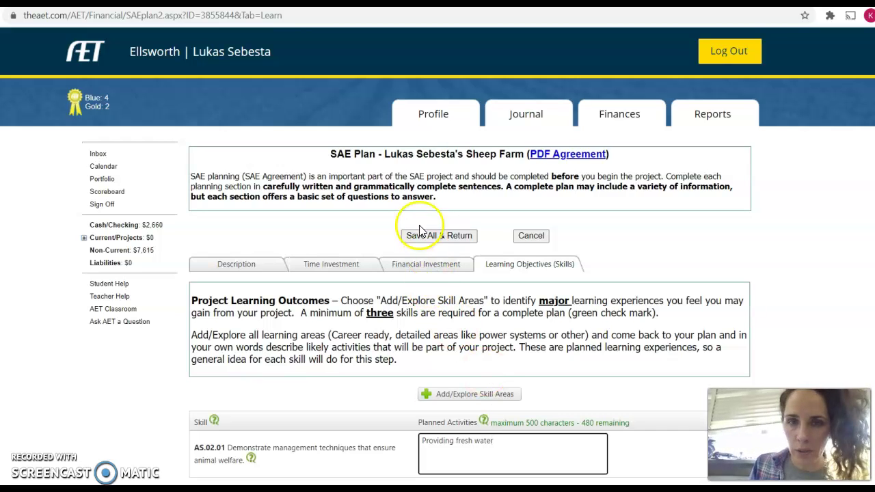
Save the entire SAE plan and return to the Project/Experience Manager list
left_click(422, 235)
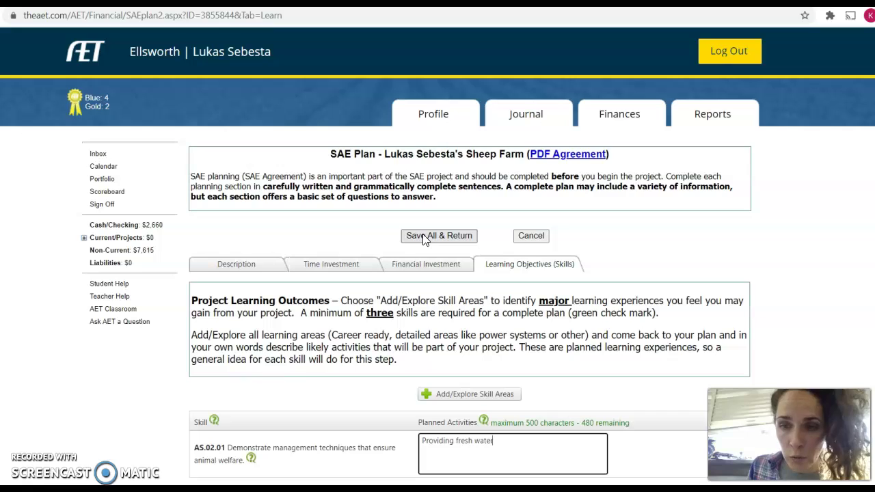
left_click(424, 236)
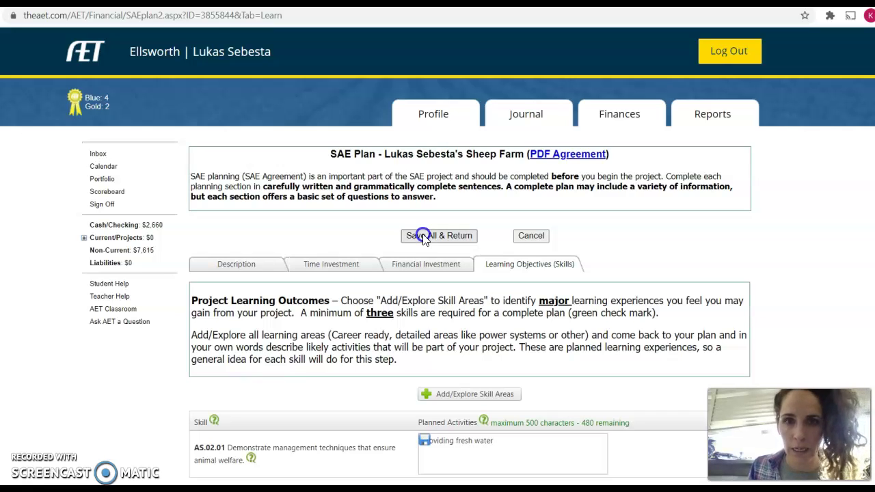